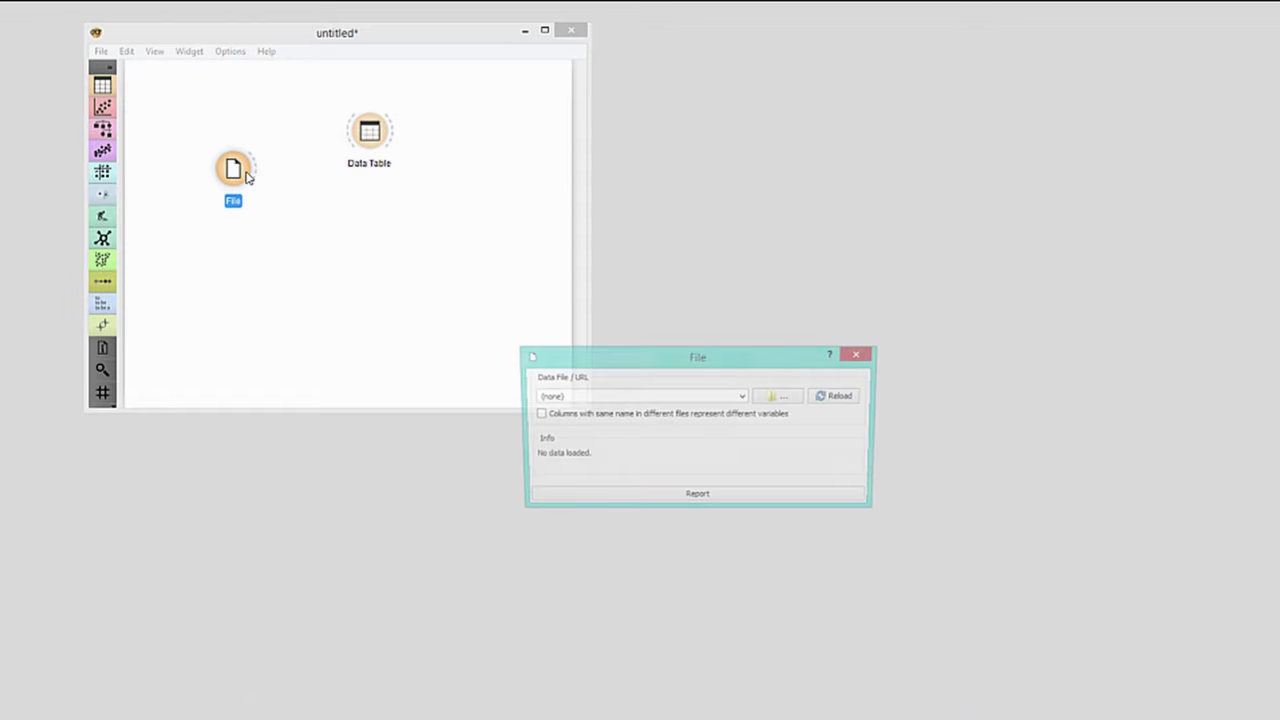
Load the iris.tab documentation dataset into the File widget.
{"action": "left_click", "coordinate": [735, 396]}
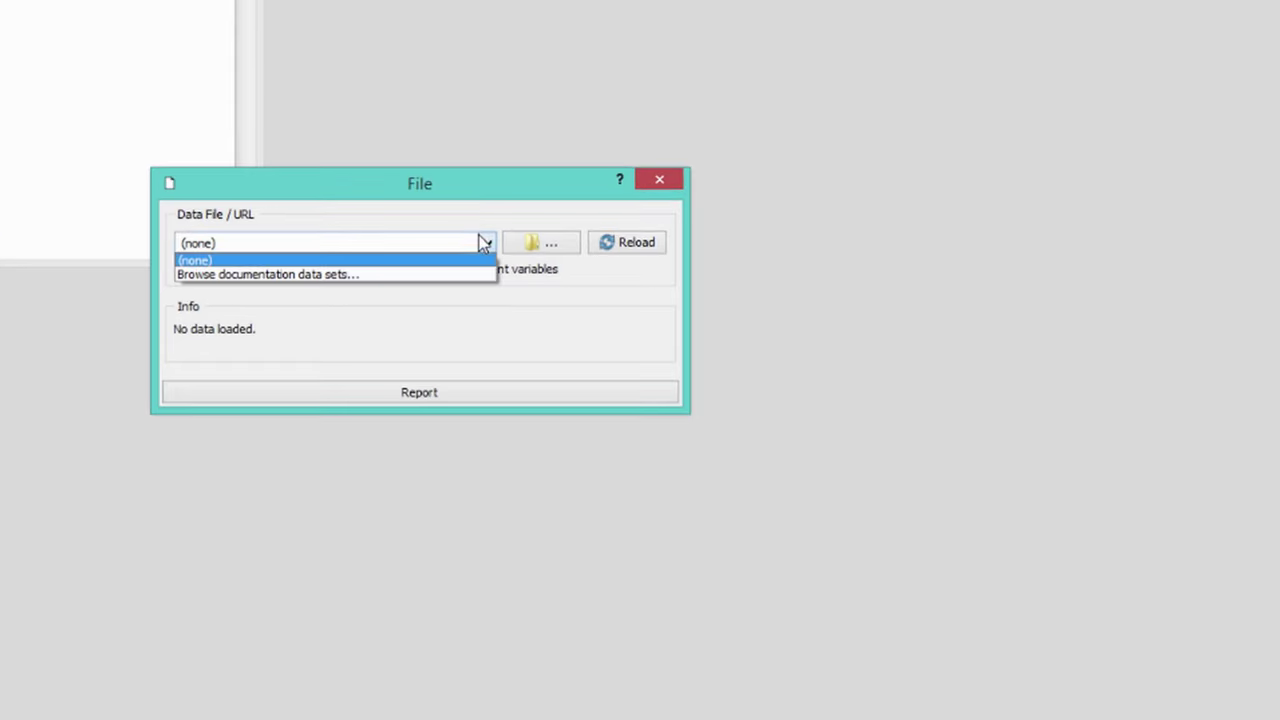
{"action": "left_click", "coordinate": [456, 281]}
{"action": "type", "text": "ir"}
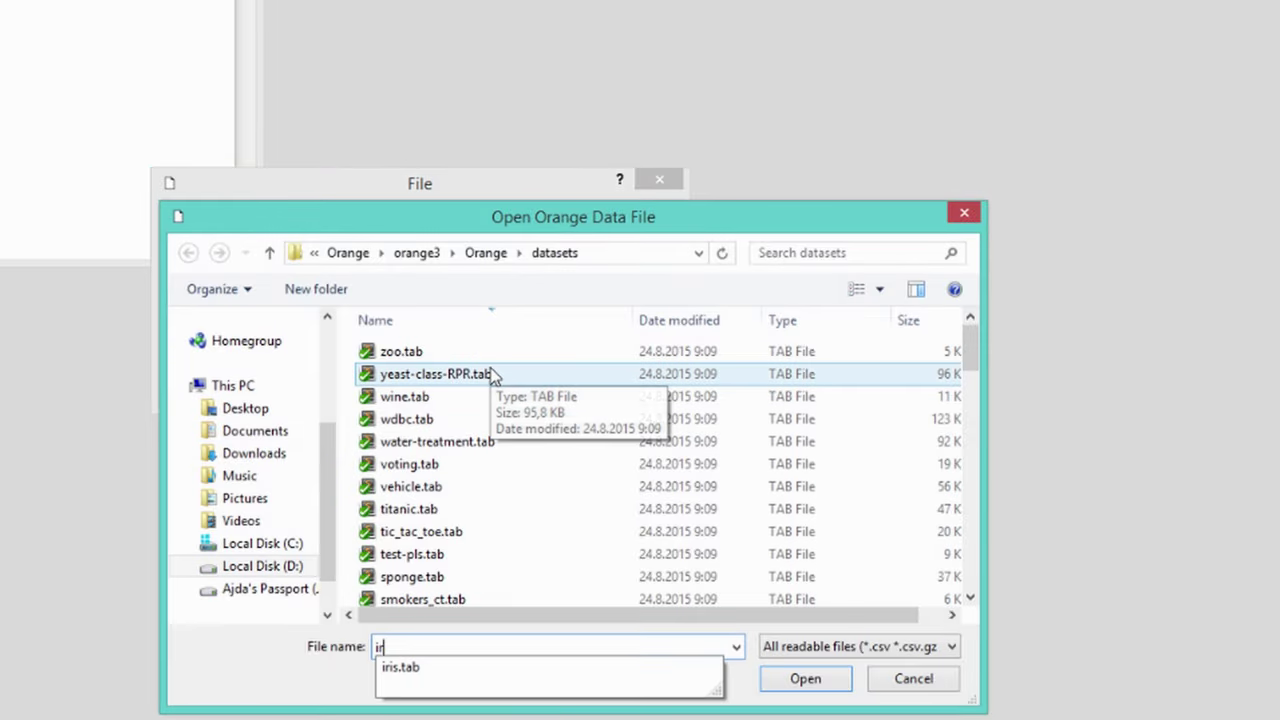
{"action": "key", "text": "Down"}
{"action": "key", "text": "Return"}
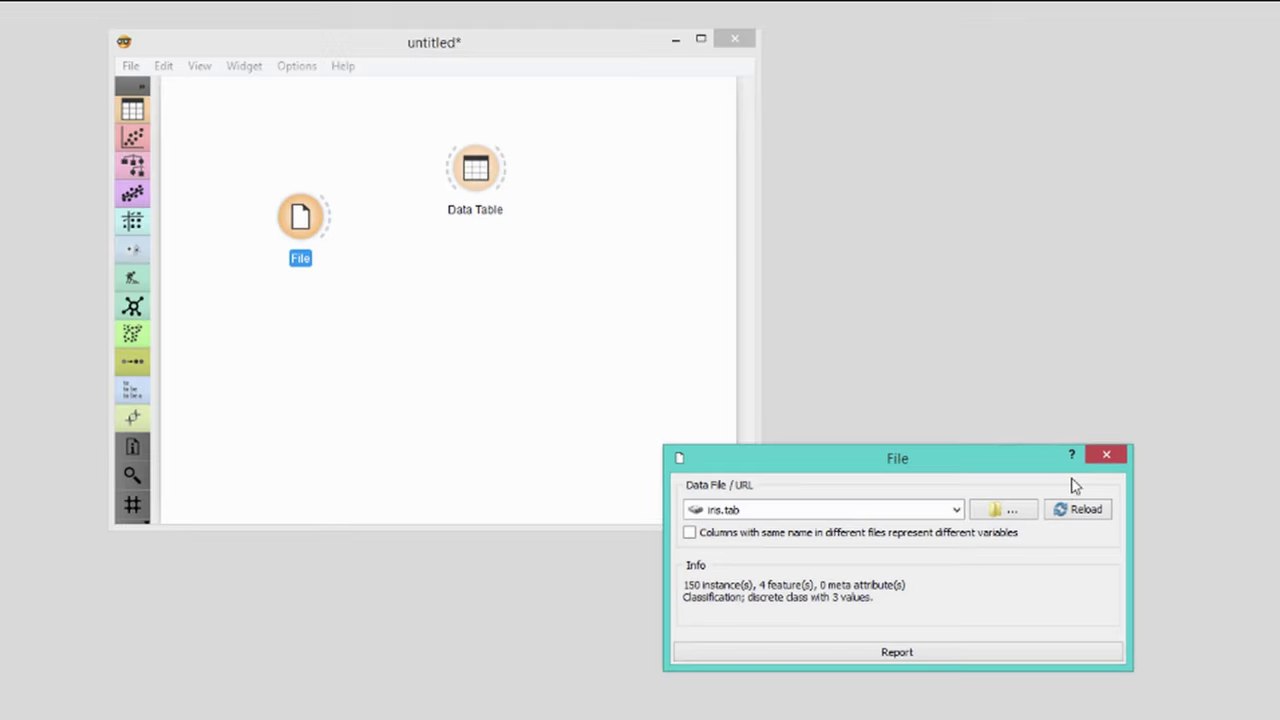
{"action": "left_click", "coordinate": [1092, 457]}
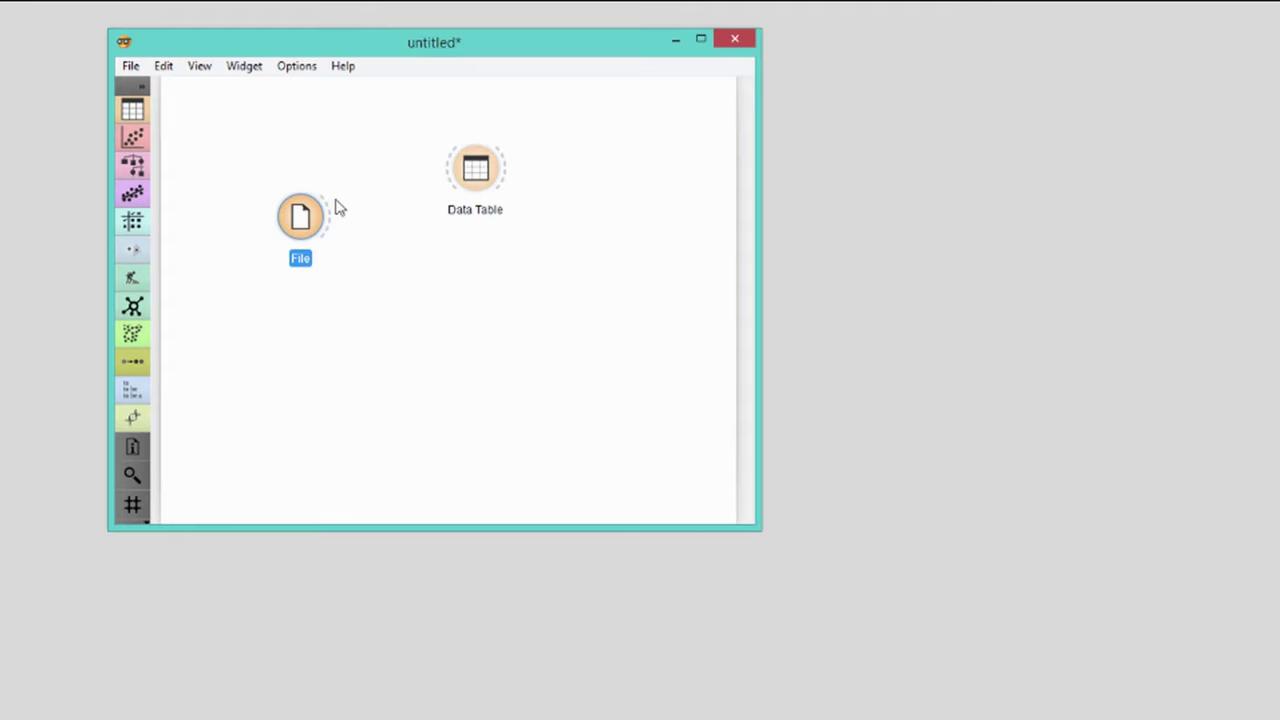
Link File to a Data Table and view the 150 iris rows.
{"action": "left_click_drag", "start_coordinate": [328, 214], "coordinate": [451, 178]}
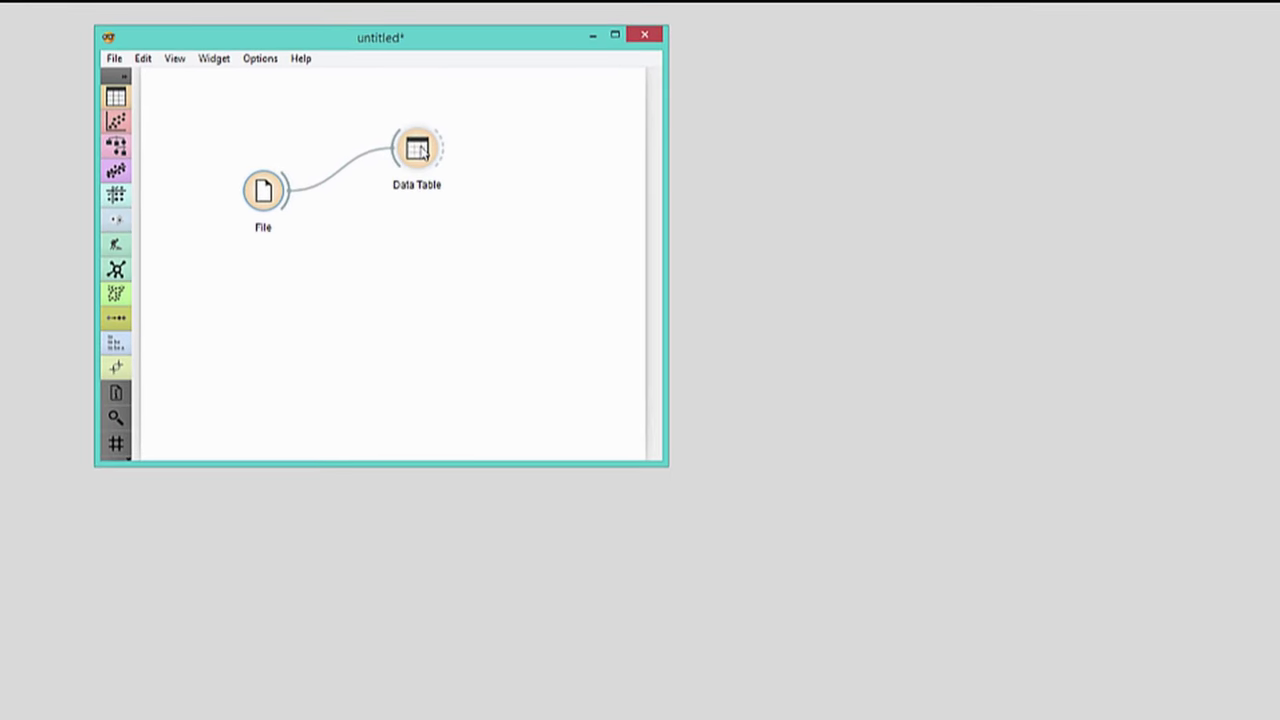
{"action": "double_click", "coordinate": [418, 150]}
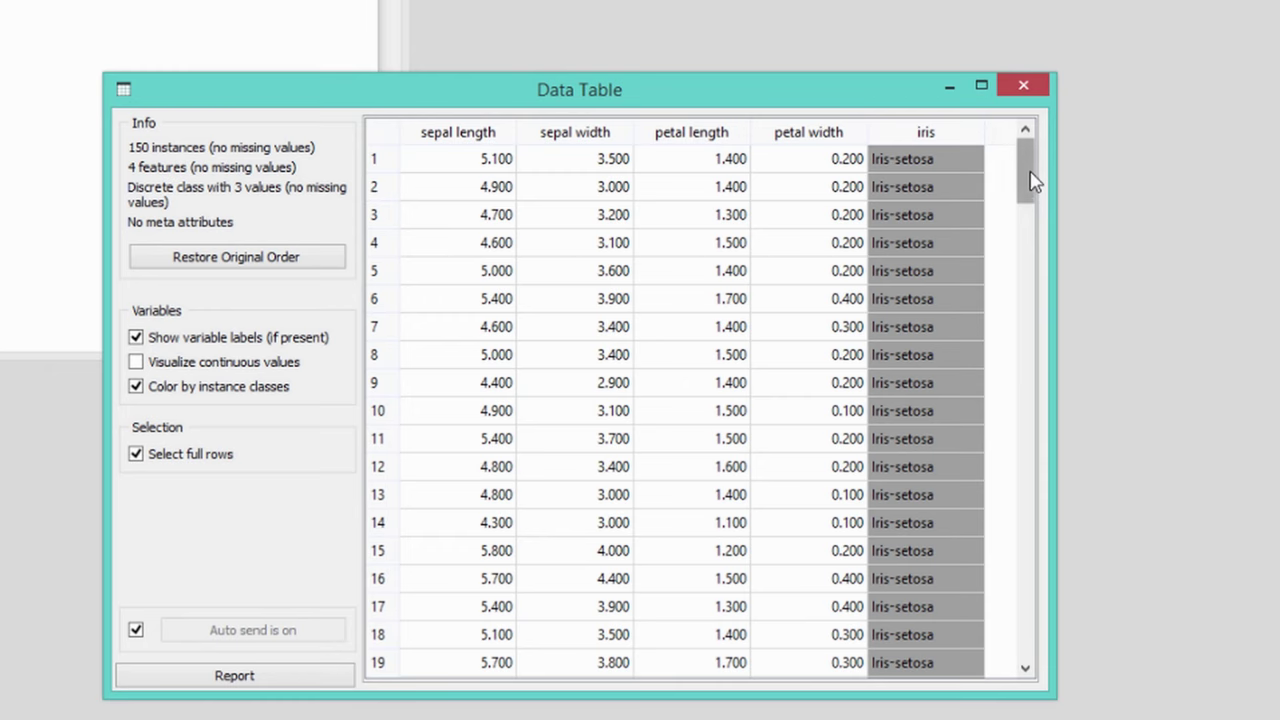
{"action": "left_click_drag", "start_coordinate": [1033, 180], "coordinate": [1037, 338]}
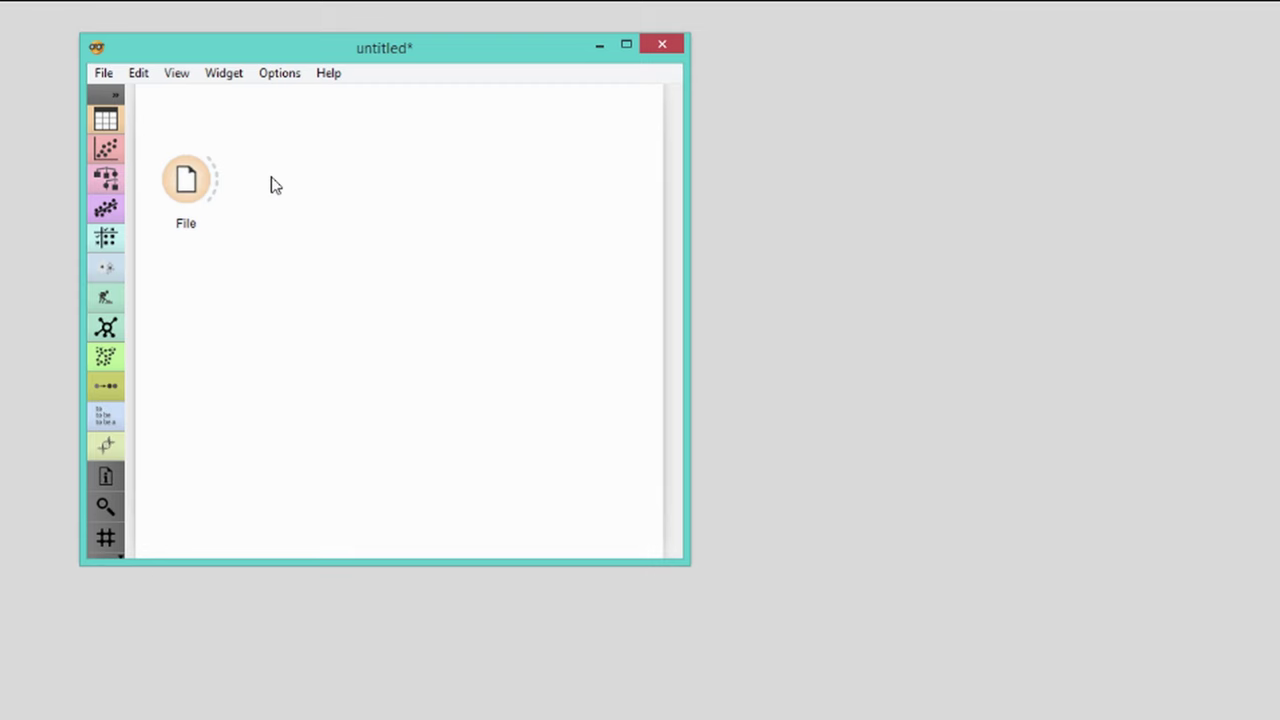
Add a Distances widget after File and confirm it computes Euclidean distances between rows.
{"action": "left_click_drag", "start_coordinate": [229, 186], "coordinate": [263, 181]}
{"action": "type", "text": "dista"}
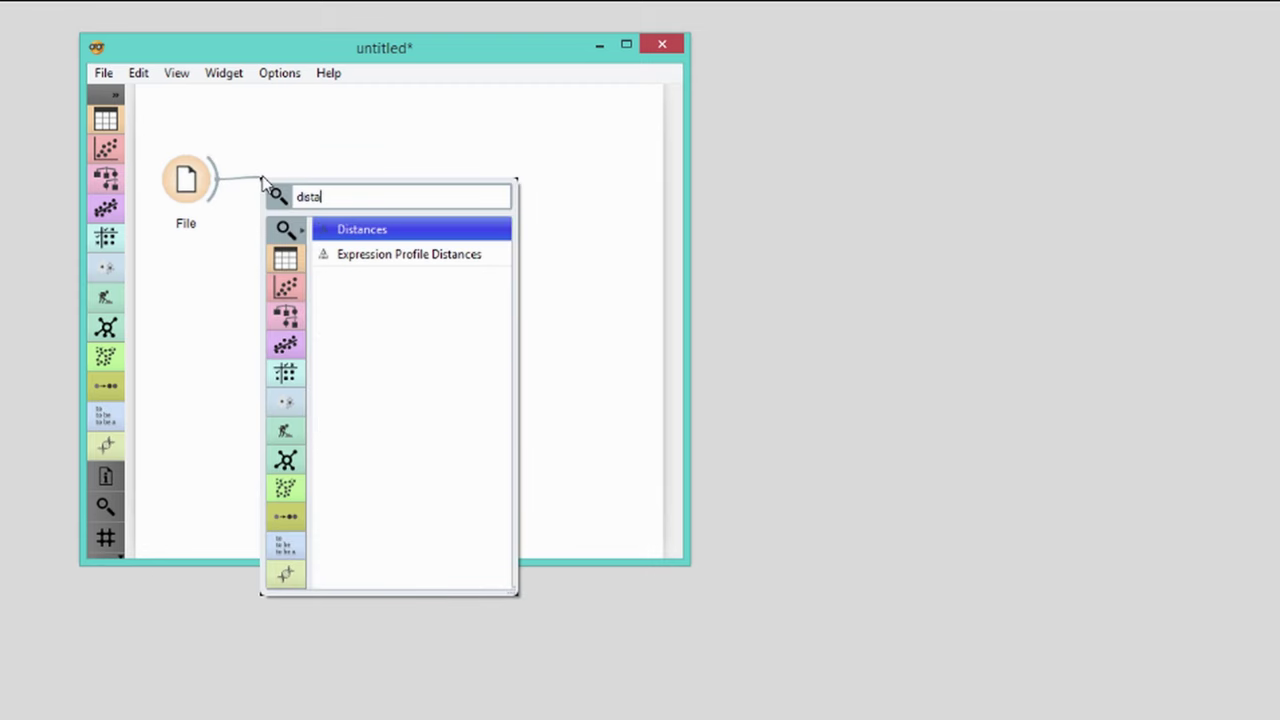
{"action": "key", "text": "Return"}
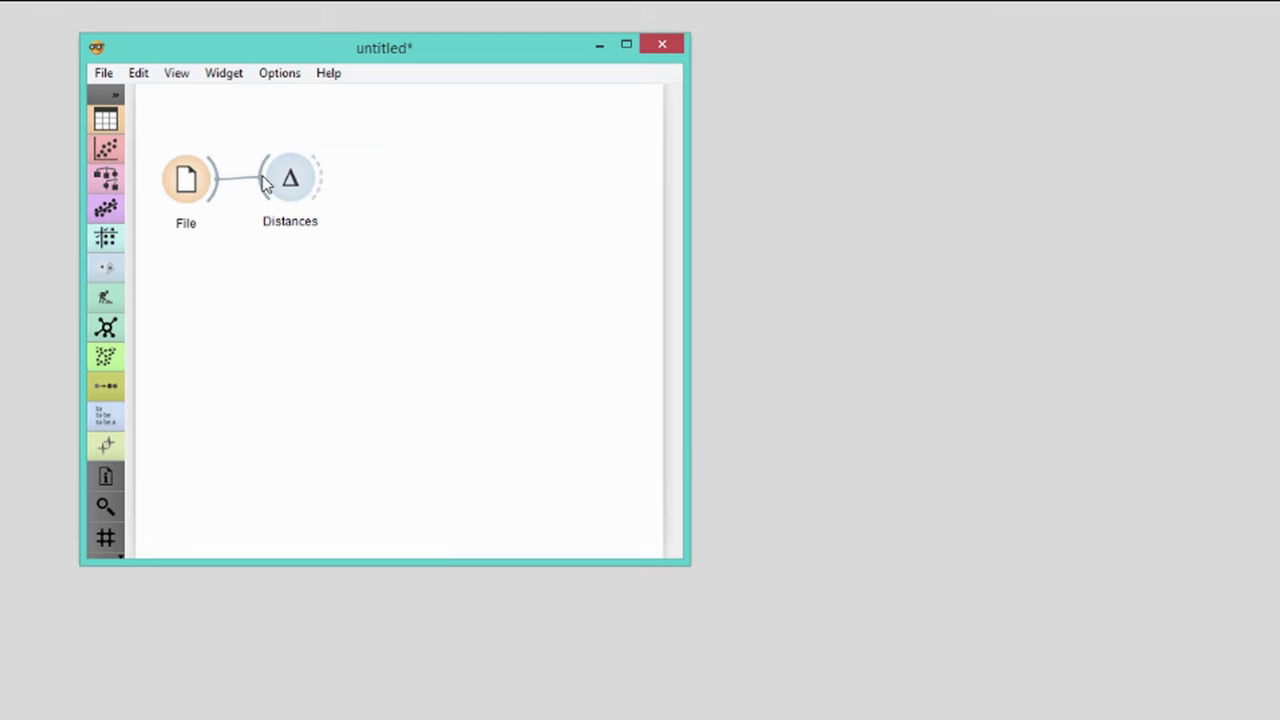
{"action": "double_click", "coordinate": [292, 180]}
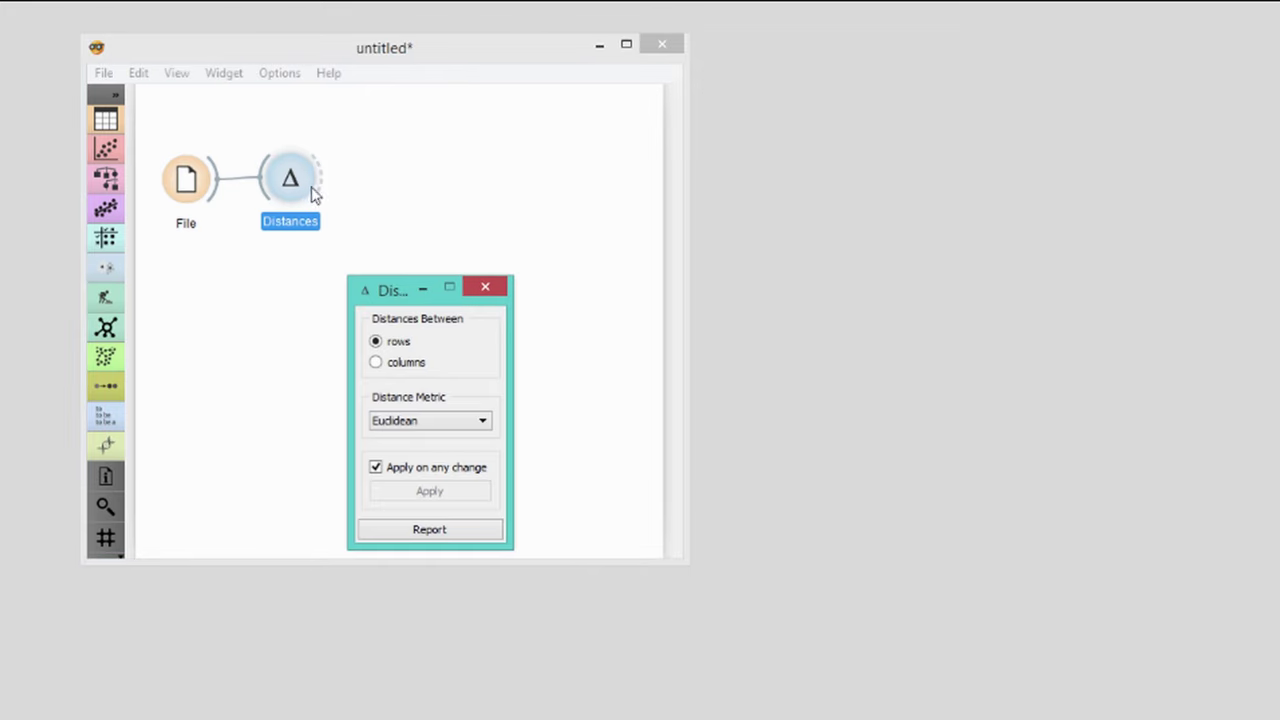
{"action": "left_click", "coordinate": [484, 289]}
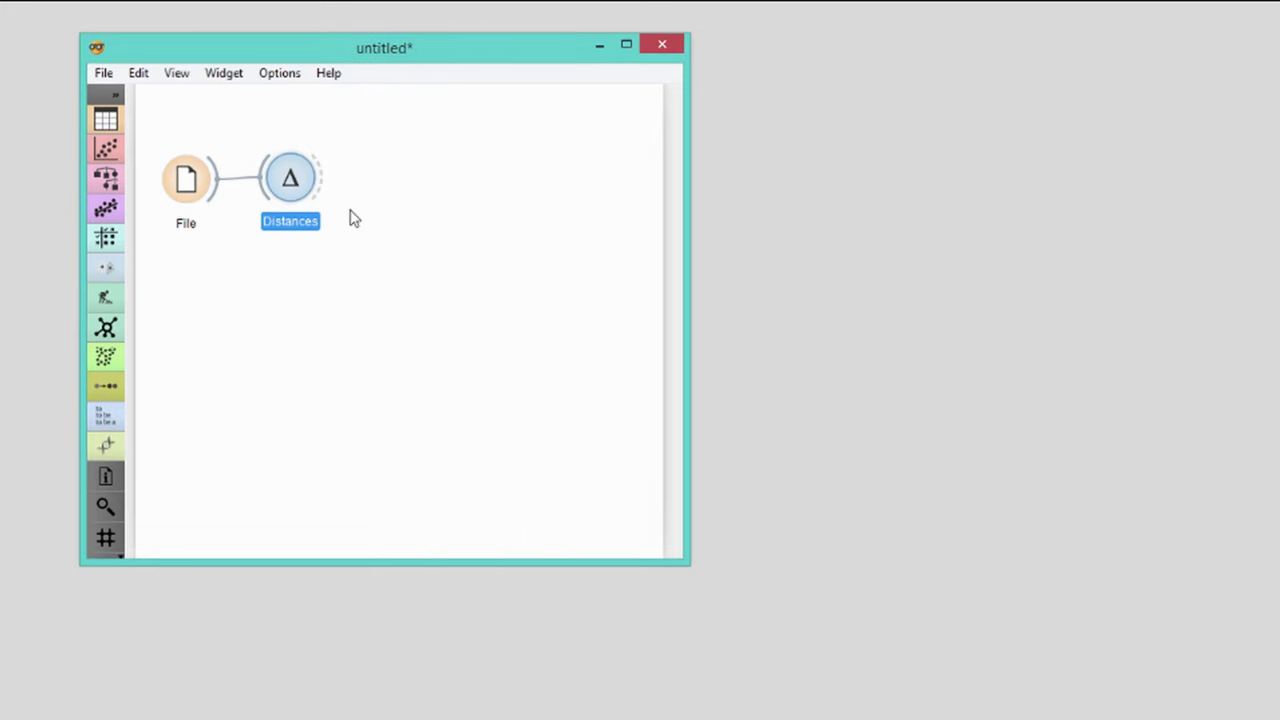
Add Hierarchical Clustering after Distances and display its average-linkage dendrogram of the iris rows.
{"action": "left_click_drag", "start_coordinate": [325, 192], "coordinate": [429, 174]}
{"action": "type", "text": "hi"}
{"action": "key", "text": "Return"}
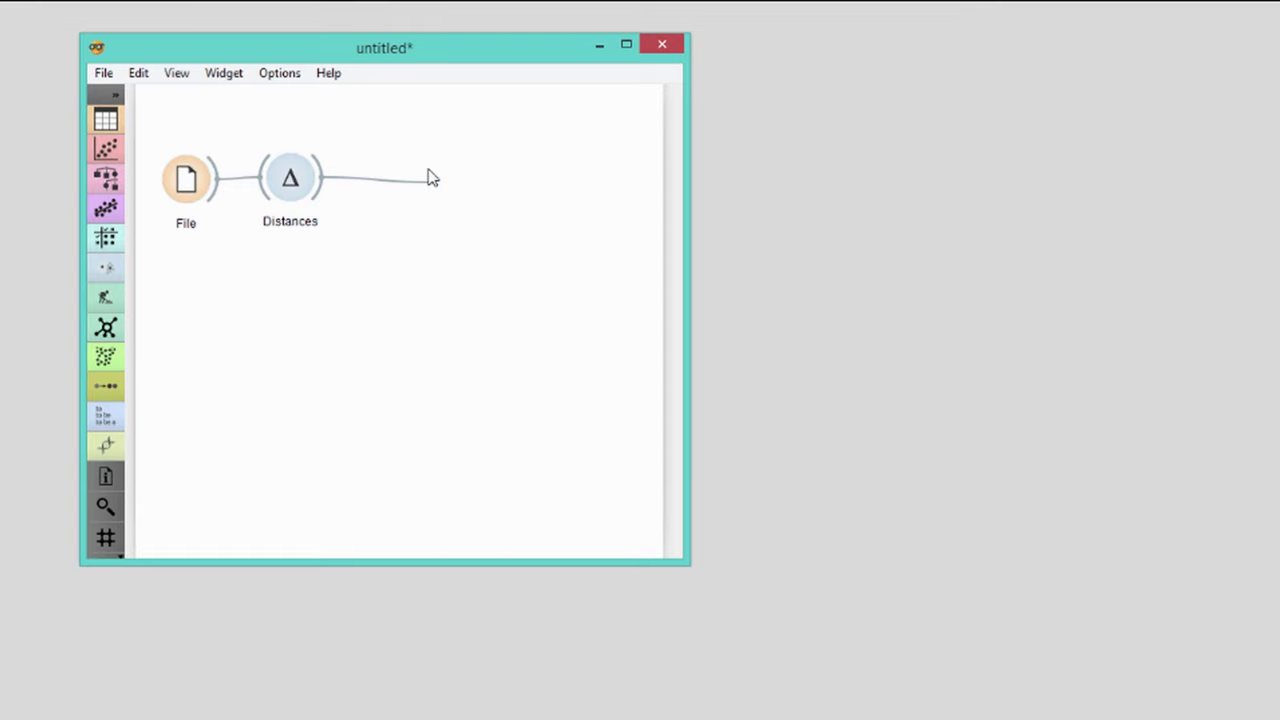
{"action": "double_click", "coordinate": [458, 181]}
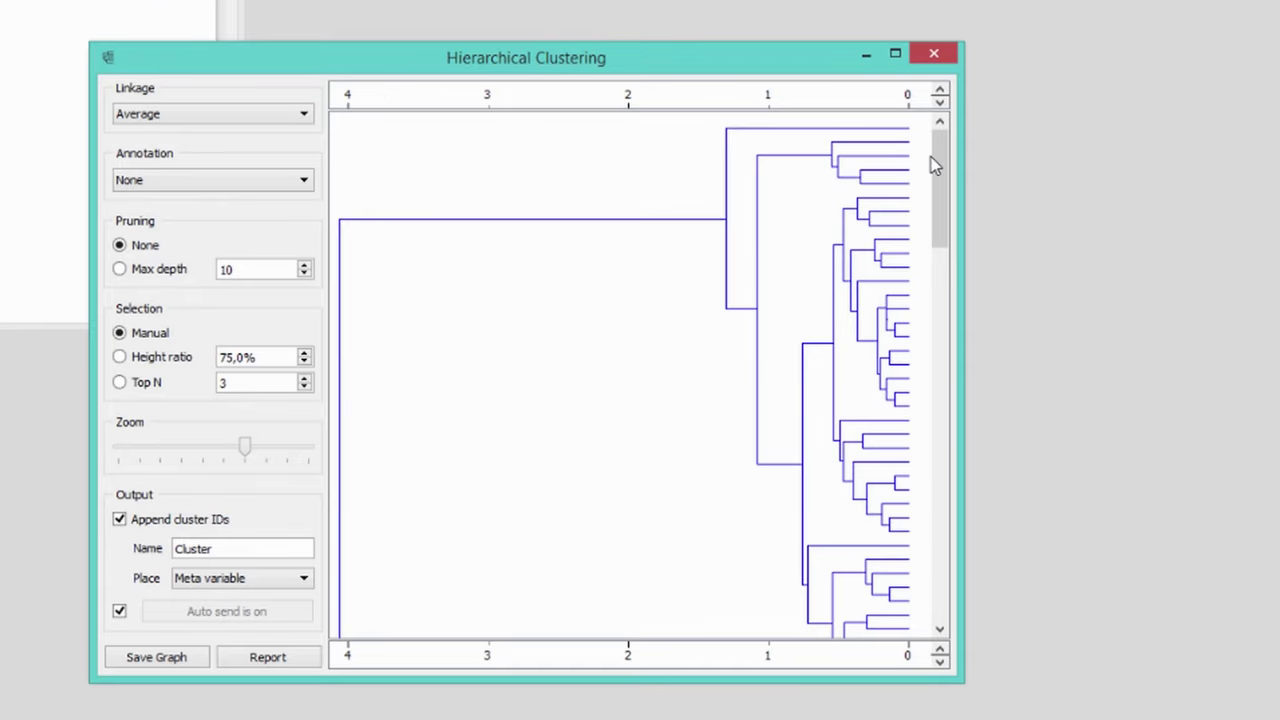
{"action": "left_click_drag", "start_coordinate": [933, 165], "coordinate": [975, 155]}
{"action": "left_click", "coordinate": [306, 180]}
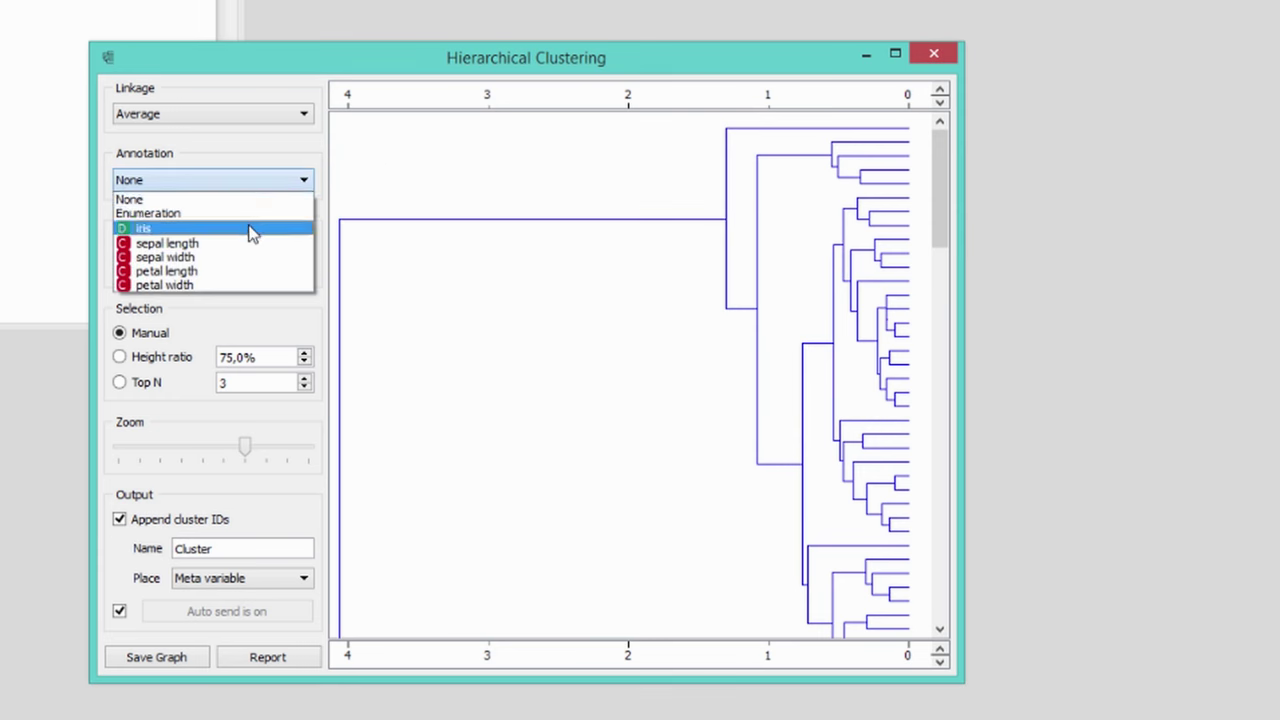
Annotate dendrogram leaves with iris class and select the mostly Iris-virginica branch.
{"action": "left_click", "coordinate": [252, 233]}
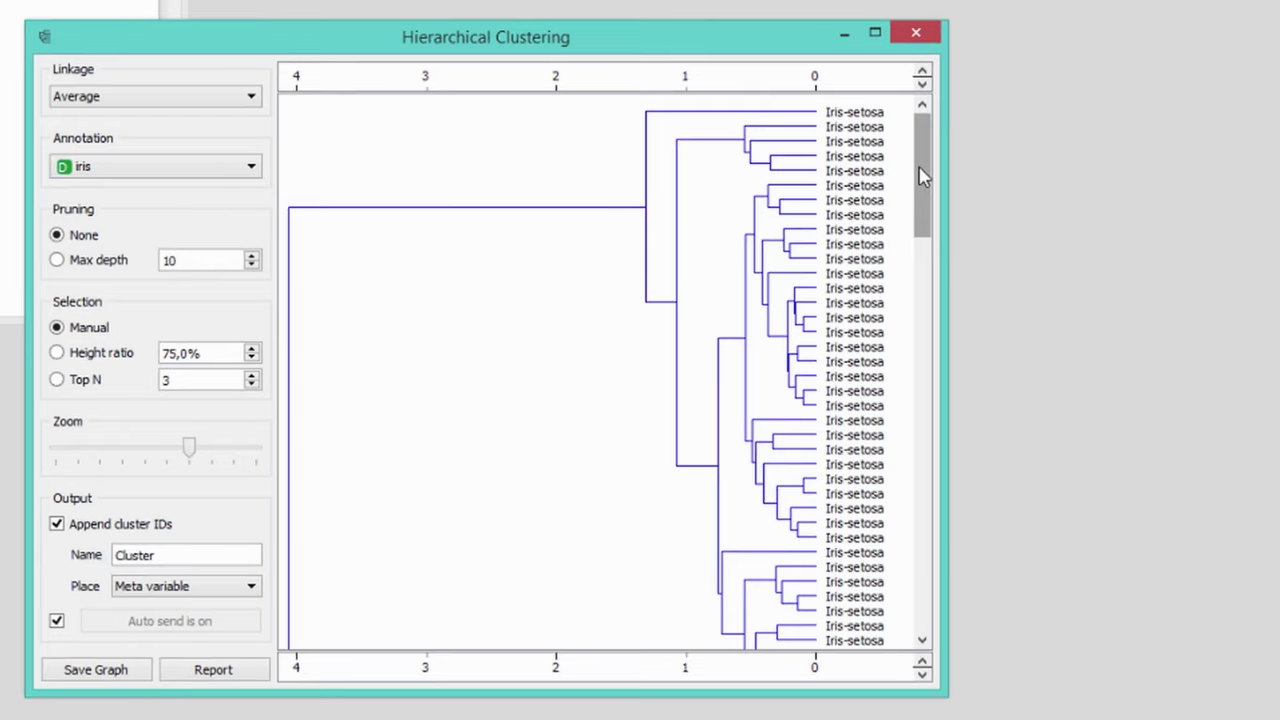
{"action": "left_click_drag", "start_coordinate": [941, 187], "coordinate": [938, 224]}
{"action": "left_click_drag", "start_coordinate": [829, 143], "coordinate": [850, 562]}
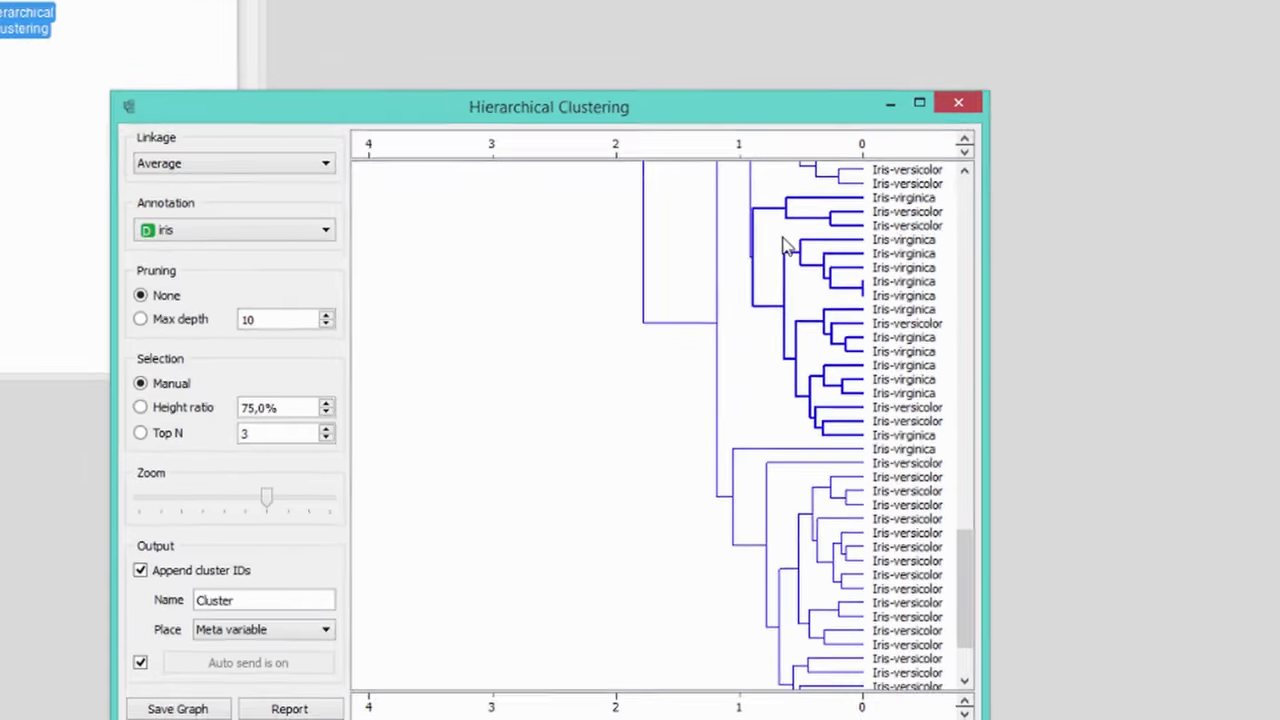
{"action": "left_click", "coordinate": [596, 118]}
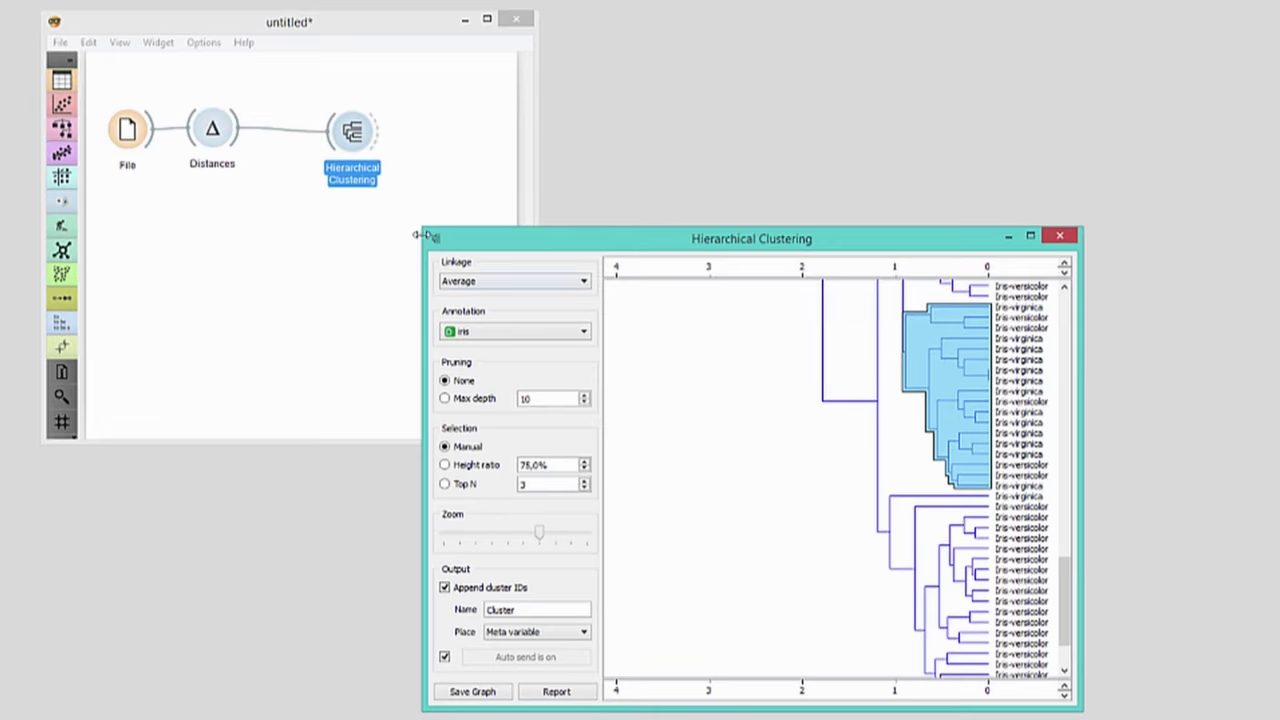
Attach a Data Table to Hierarchical Clustering and view the selected 18-row C1 cluster.
{"action": "left_click", "coordinate": [400, 130]}
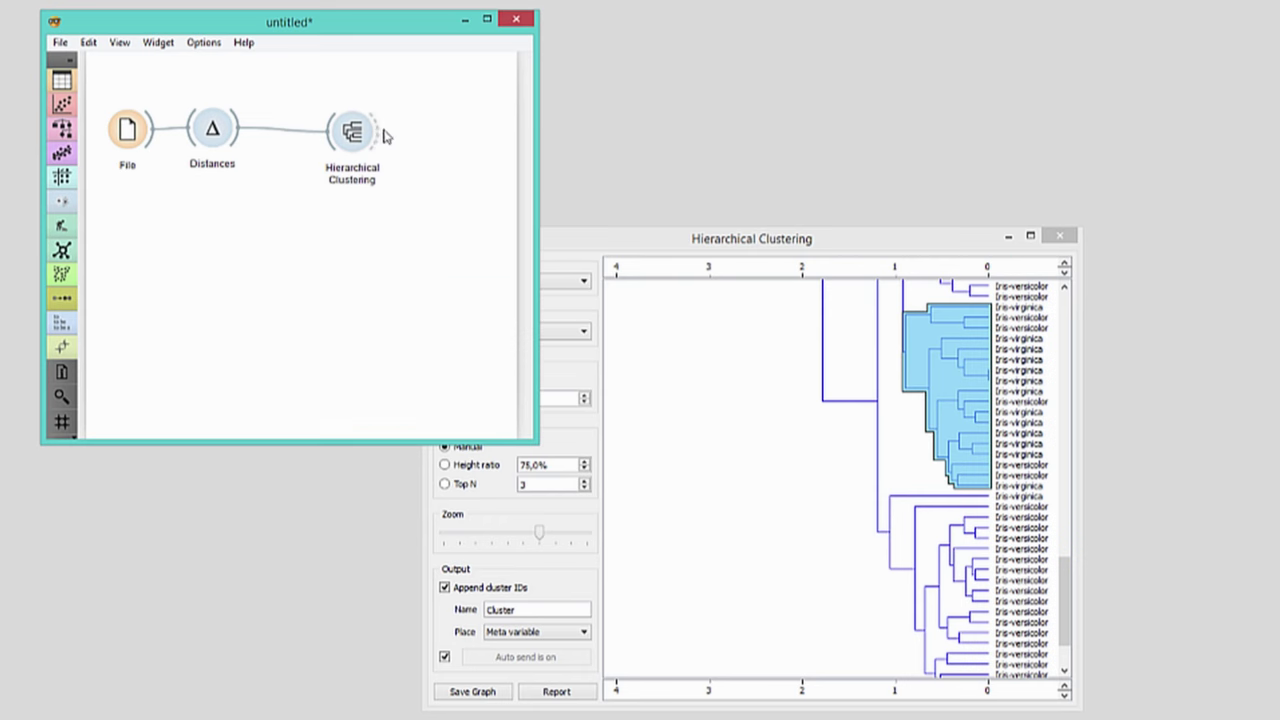
{"action": "left_click_drag", "start_coordinate": [432, 131], "coordinate": [433, 131]}
{"action": "type", "text": "data"}
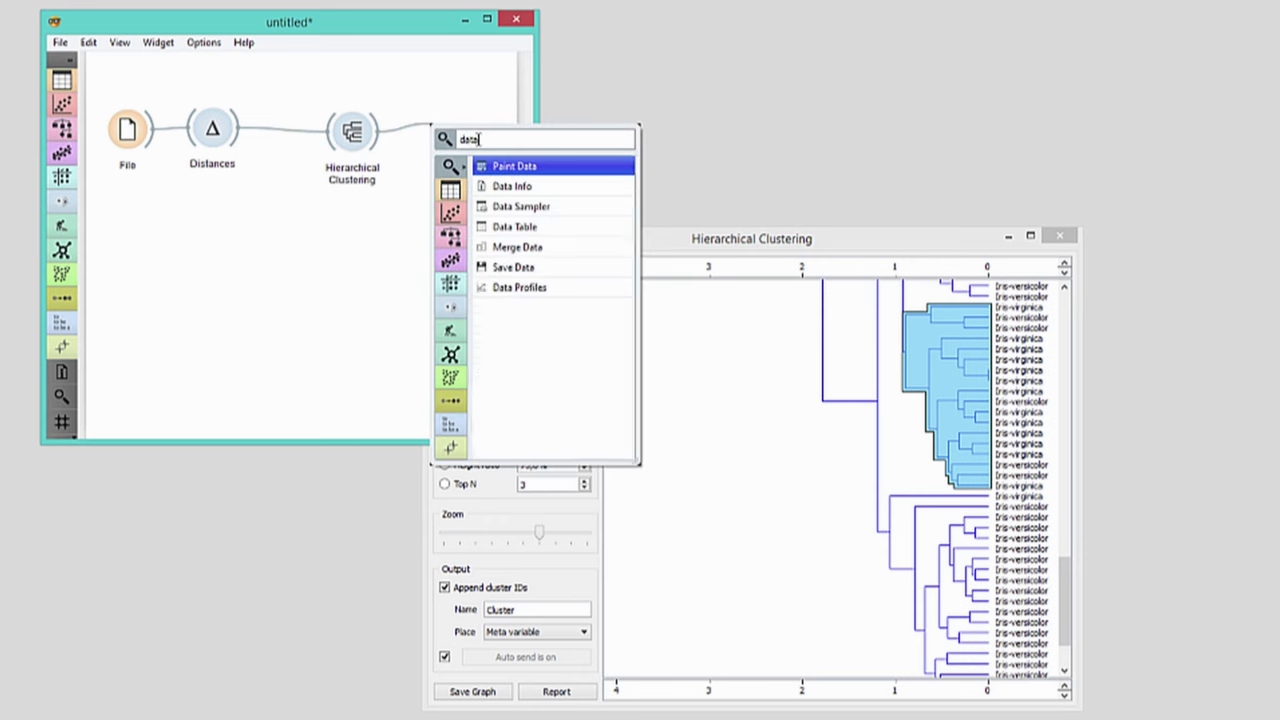
{"action": "key", "text": "Down"}
{"action": "key", "text": "Down"}
{"action": "key", "text": "Down"}
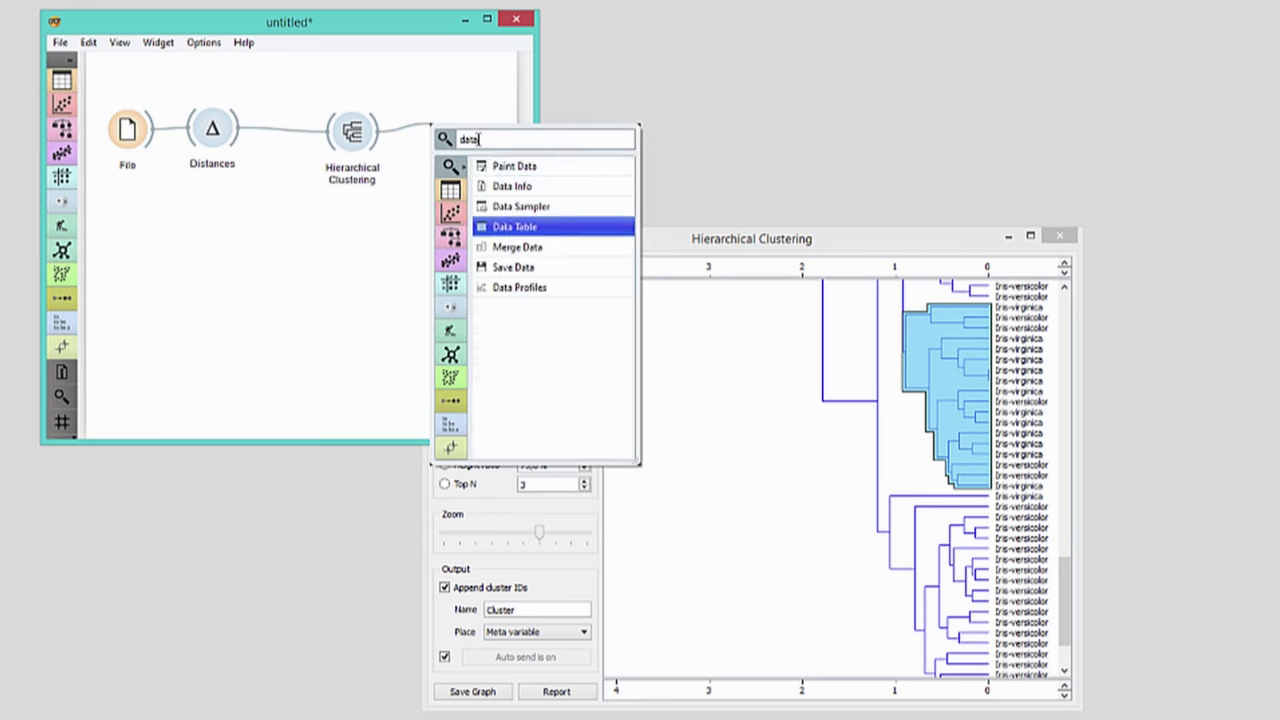
{"action": "key", "text": "Return"}
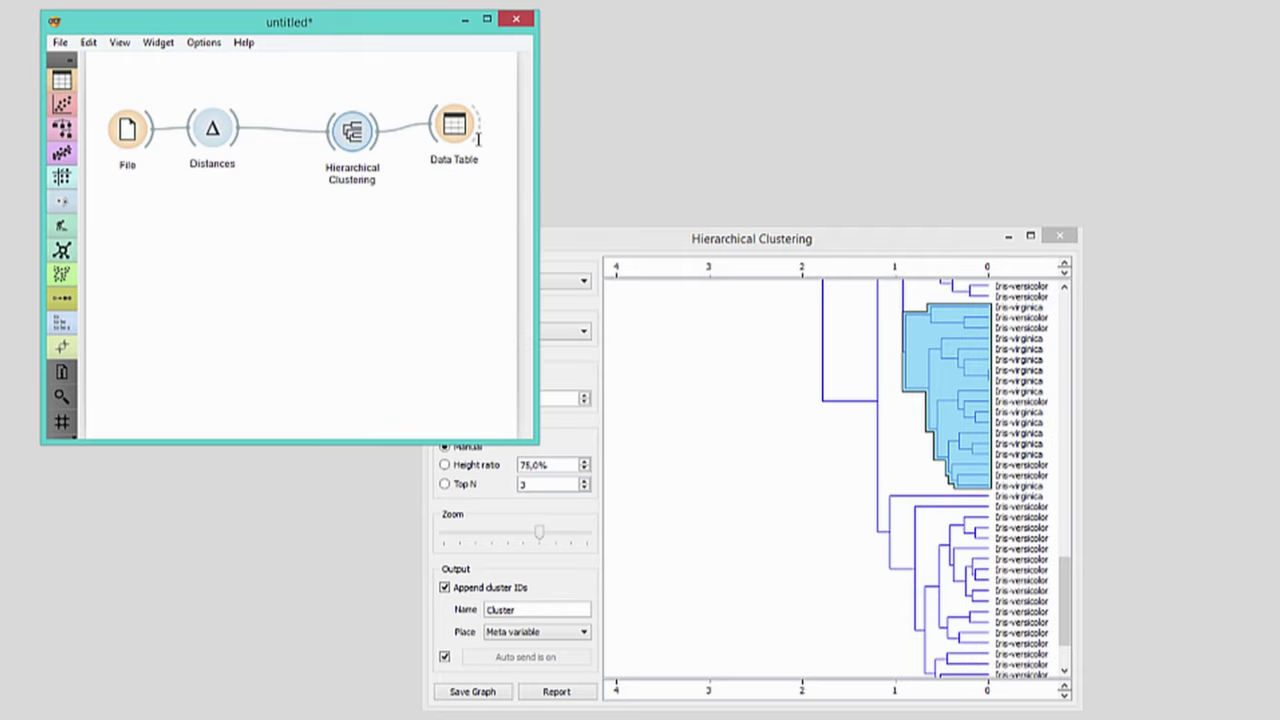
{"action": "double_click", "coordinate": [455, 127]}
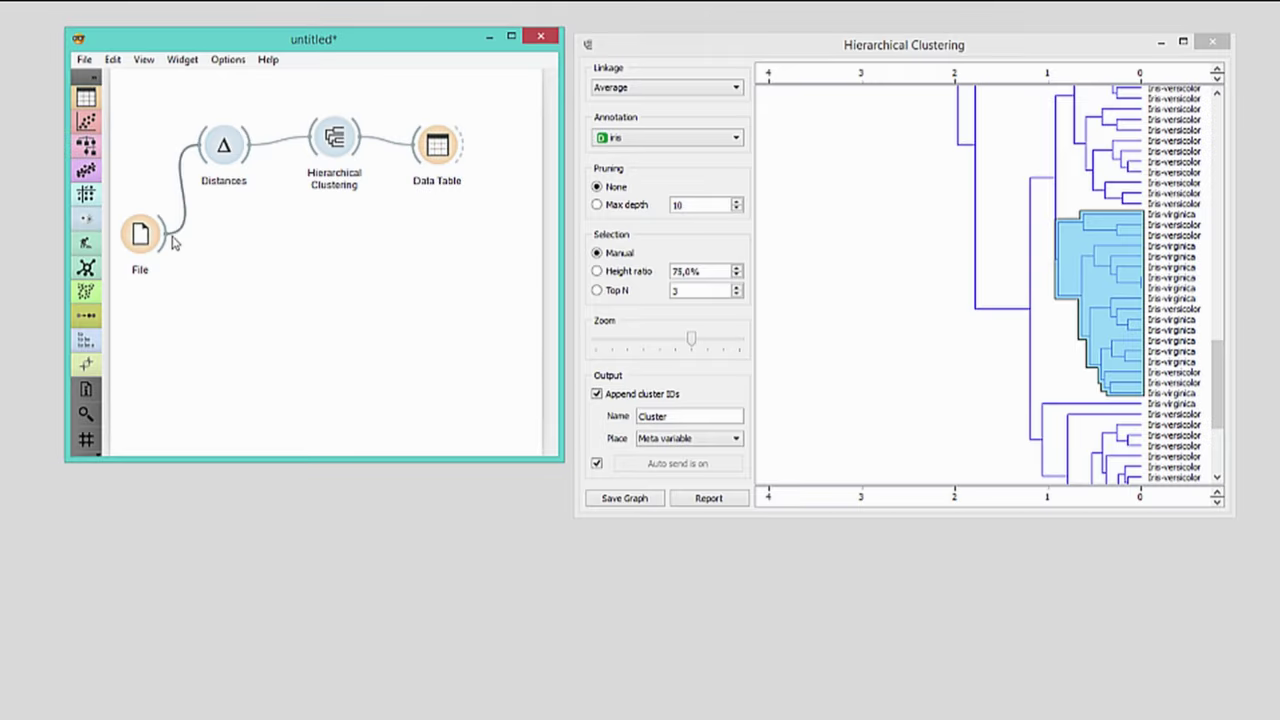
Add a Scatter Plot widget fed by File and open it.
{"action": "left_click_drag", "start_coordinate": [375, 248], "coordinate": [428, 243]}
{"action": "type", "text": "sca"}
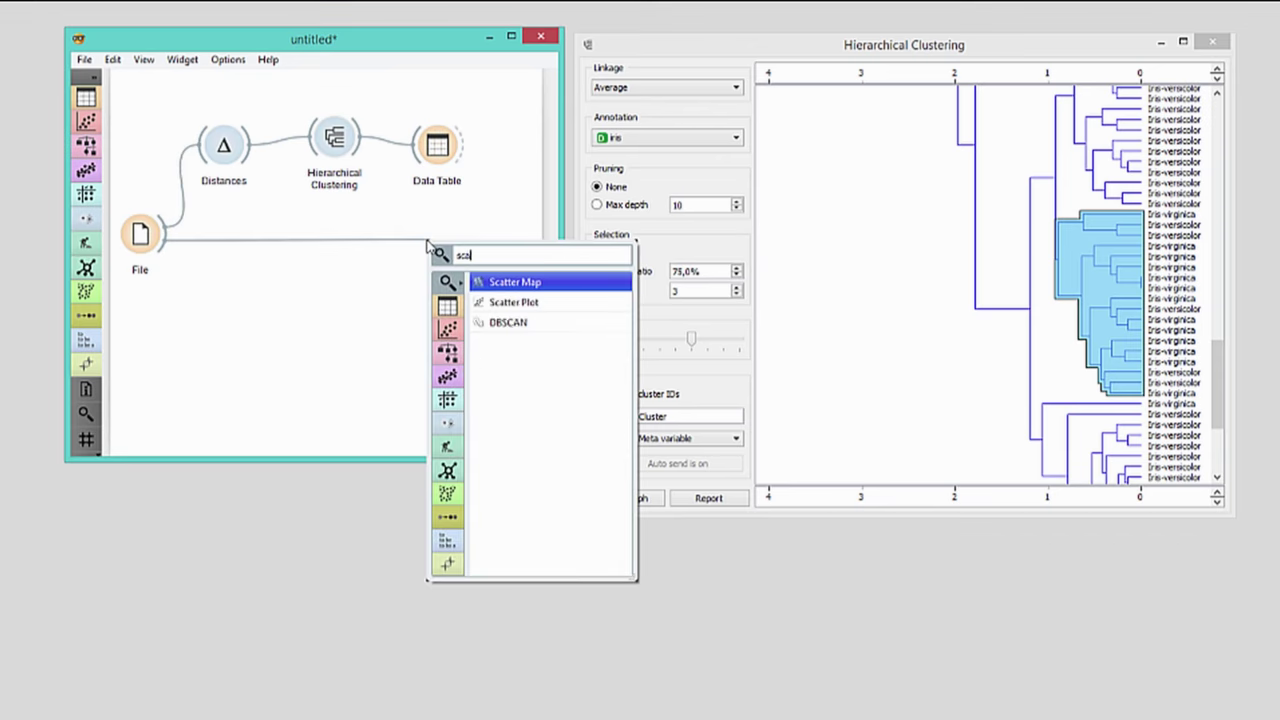
{"action": "type", "text": "tte"}
{"action": "key", "text": "Down"}
{"action": "key", "text": "Return"}
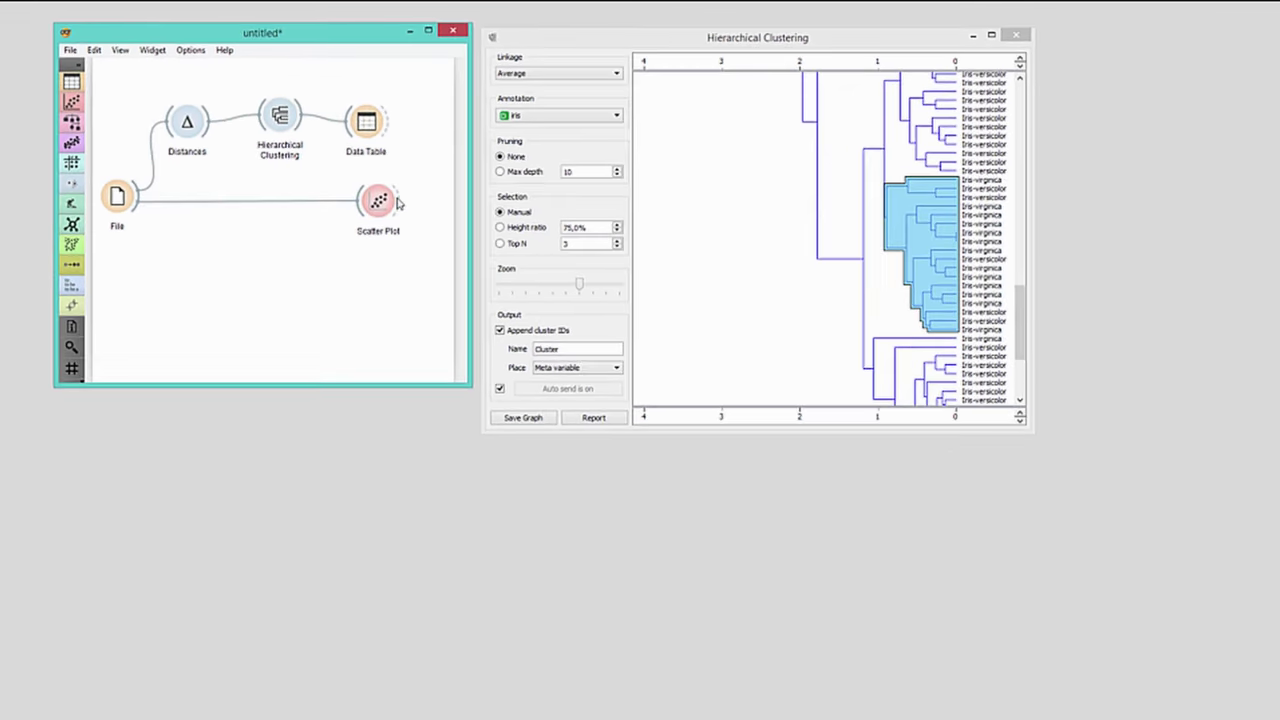
{"action": "double_click", "coordinate": [380, 204]}
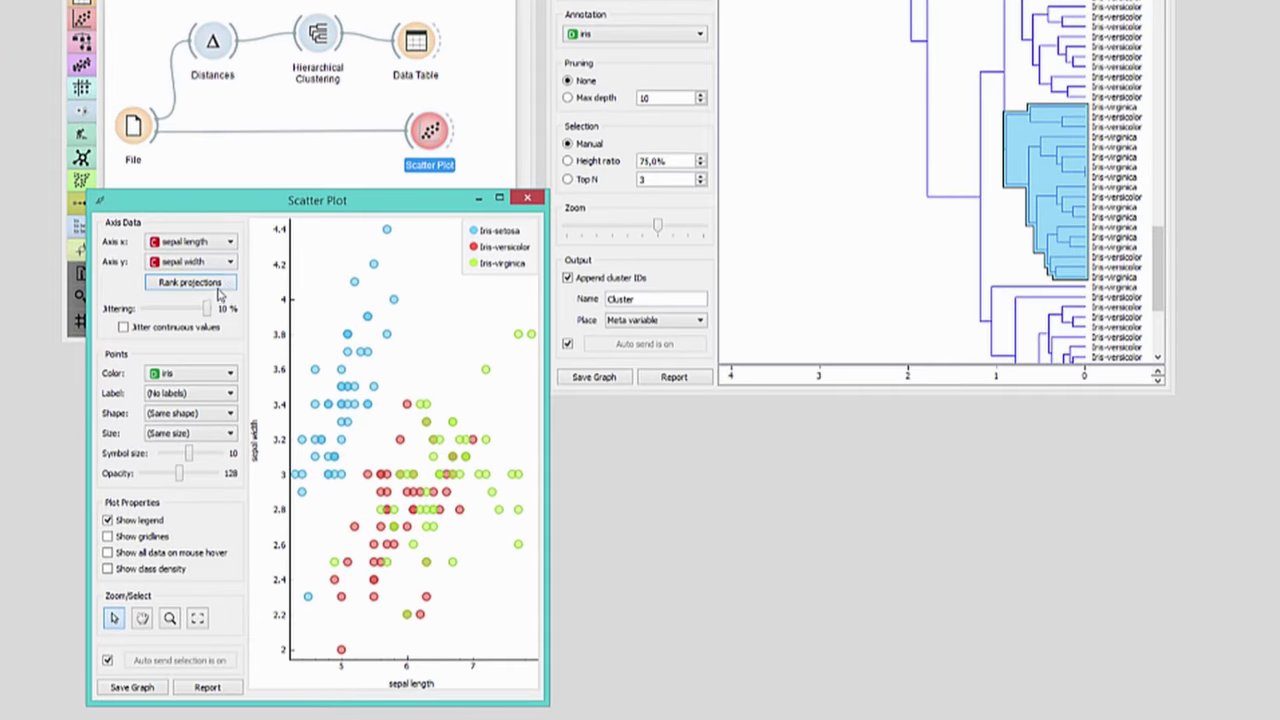
Rank projections to plot petal length against petal width, and move the legend bottom-right.
{"action": "left_click", "coordinate": [192, 283]}
{"action": "left_click", "coordinate": [702, 551]}
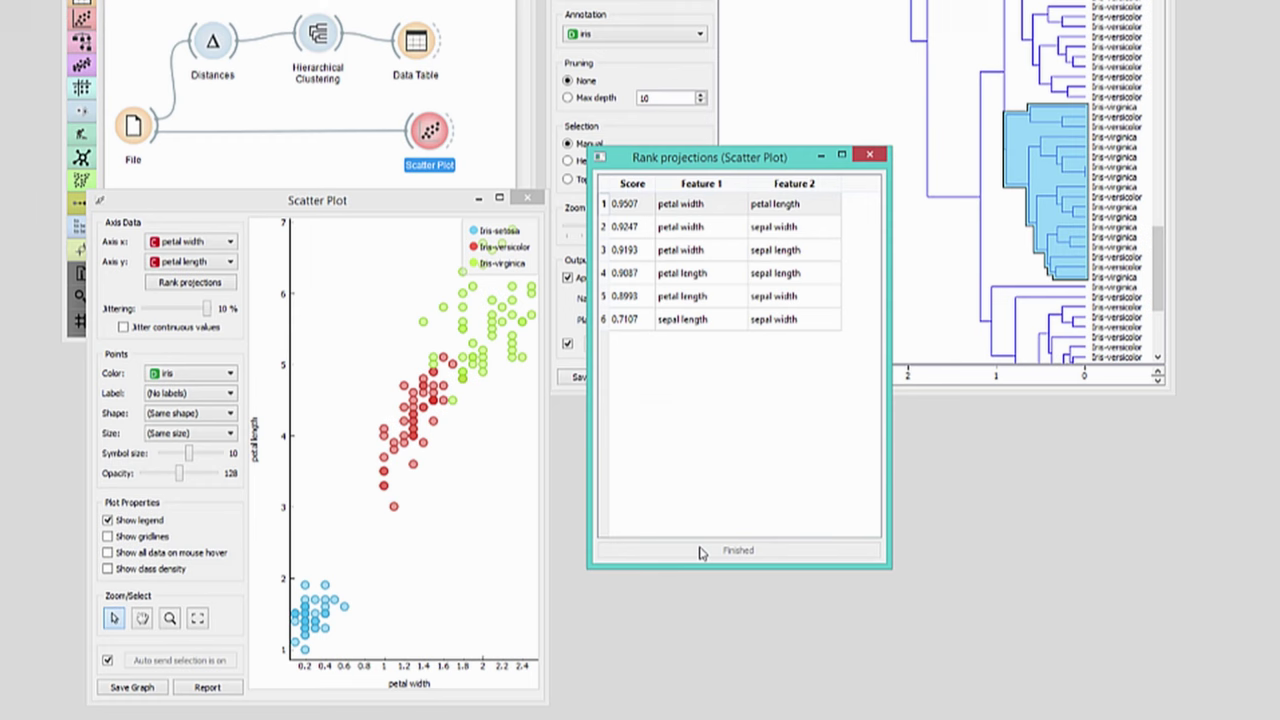
{"action": "left_click", "coordinate": [869, 160]}
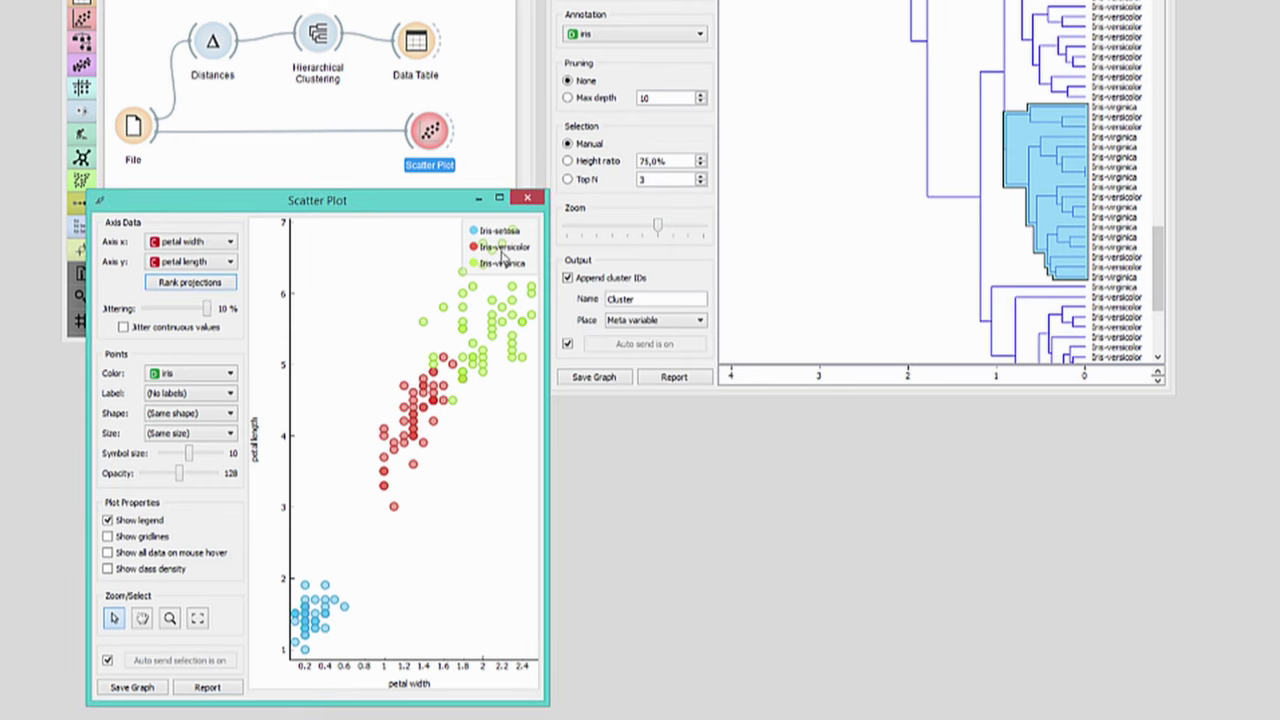
{"action": "left_click_drag", "start_coordinate": [503, 263], "coordinate": [496, 619]}
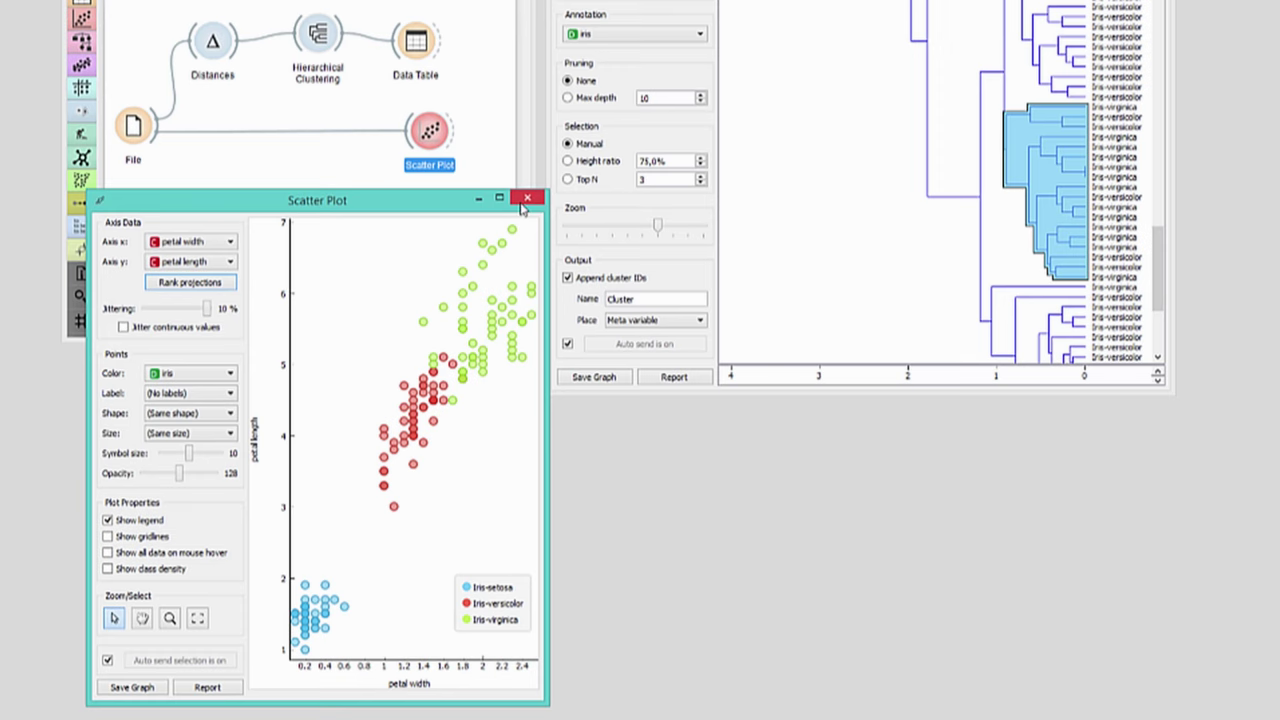
Select small versicolor subclusters near the dendrogram top and view them in the Scatter Plot.
{"action": "left_click", "coordinate": [355, 58]}
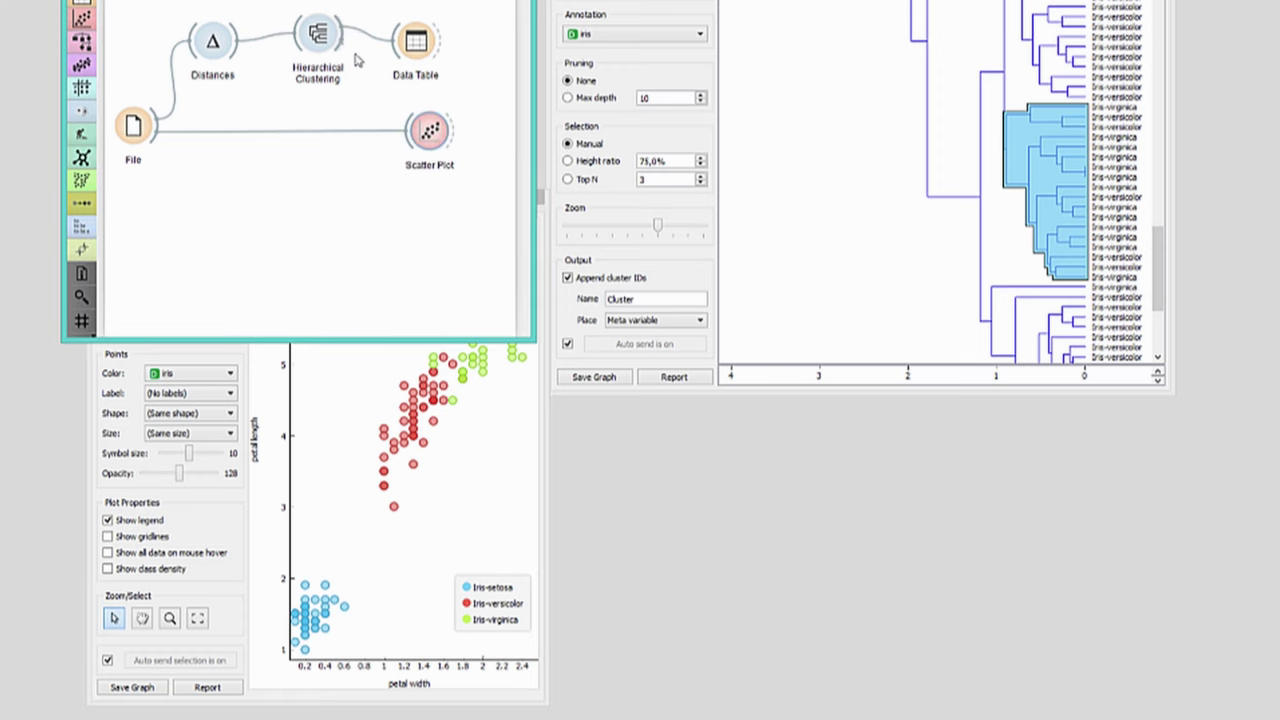
{"action": "left_click", "coordinate": [474, 470]}
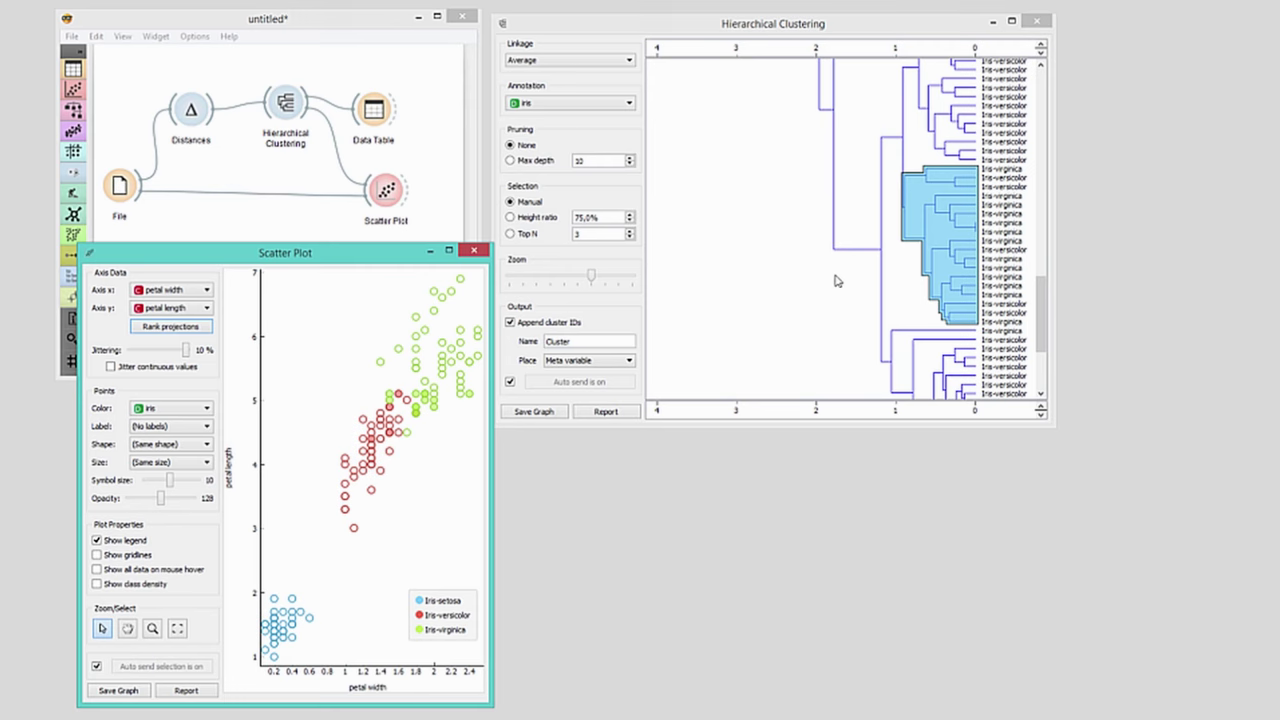
{"action": "left_click", "coordinate": [940, 120]}
{"action": "scroll", "coordinate": [940, 130], "scroll_direction": "up", "scroll_amount": 3}
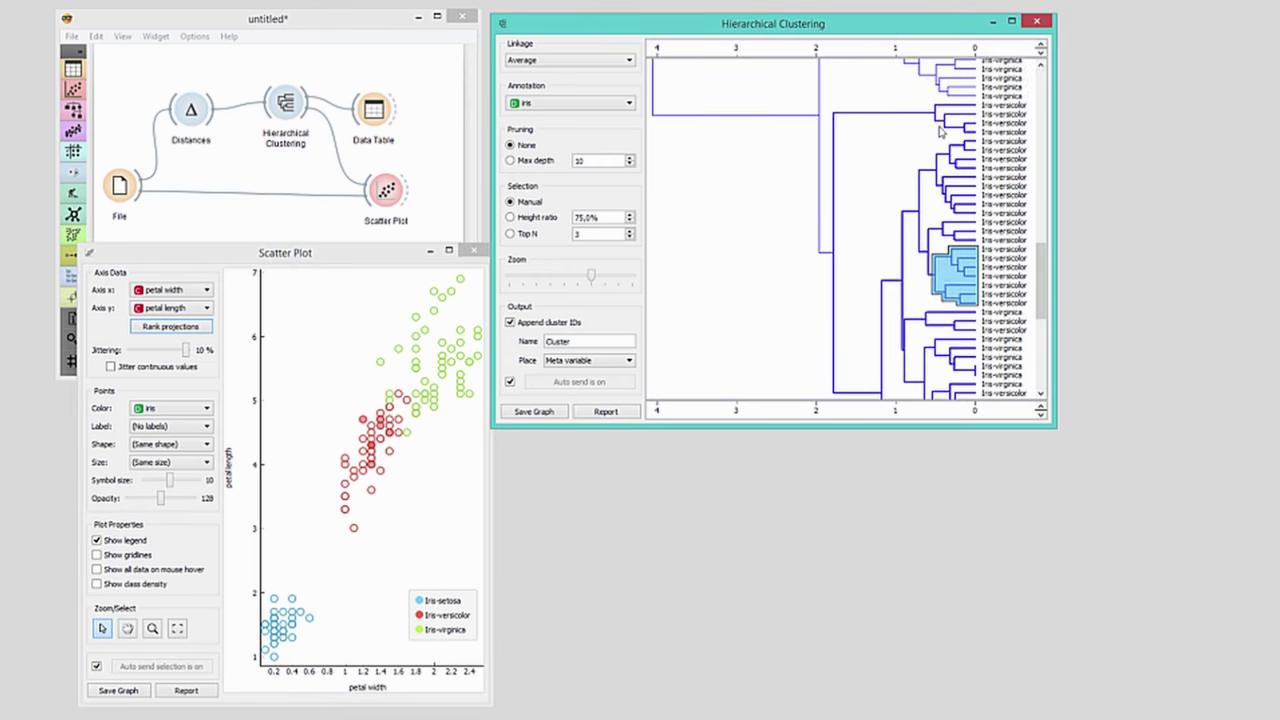
{"action": "left_click", "coordinate": [946, 124]}
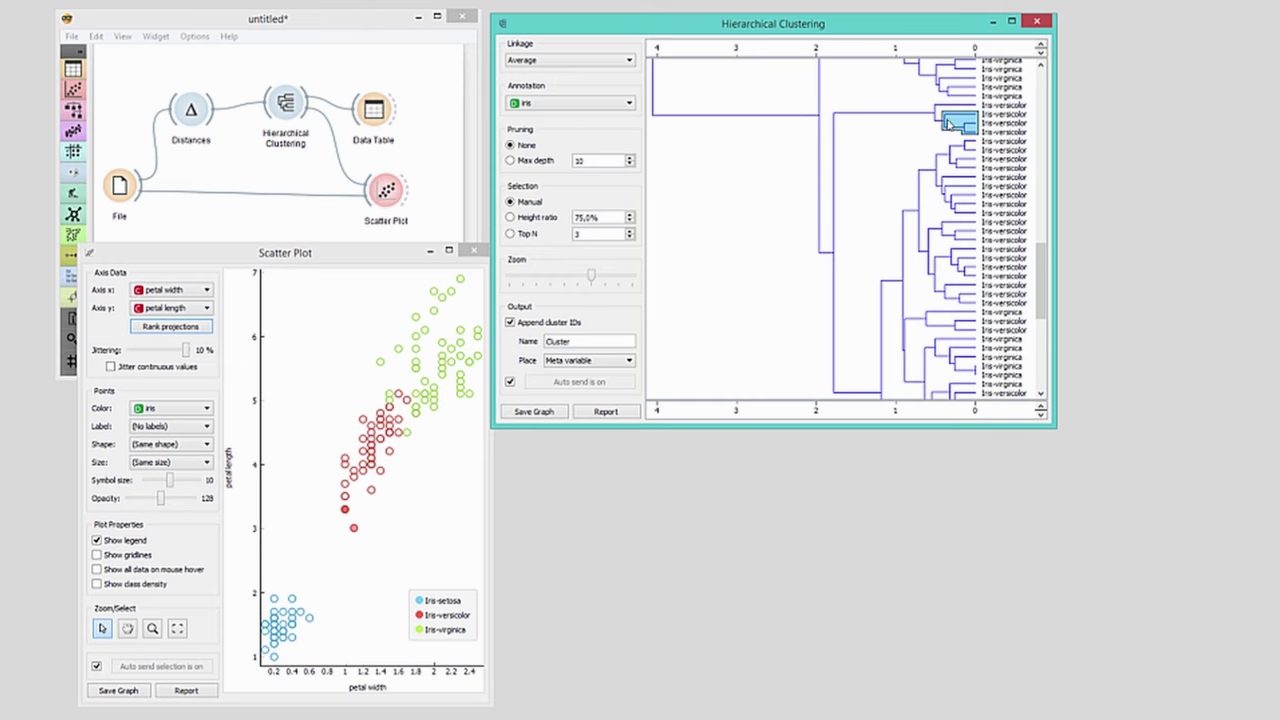
Select lower versicolor clusters, then the mixed virginica cluster again, comparing highlighted points.
{"action": "scroll", "coordinate": [930, 219], "scroll_direction": "down", "scroll_amount": 3}
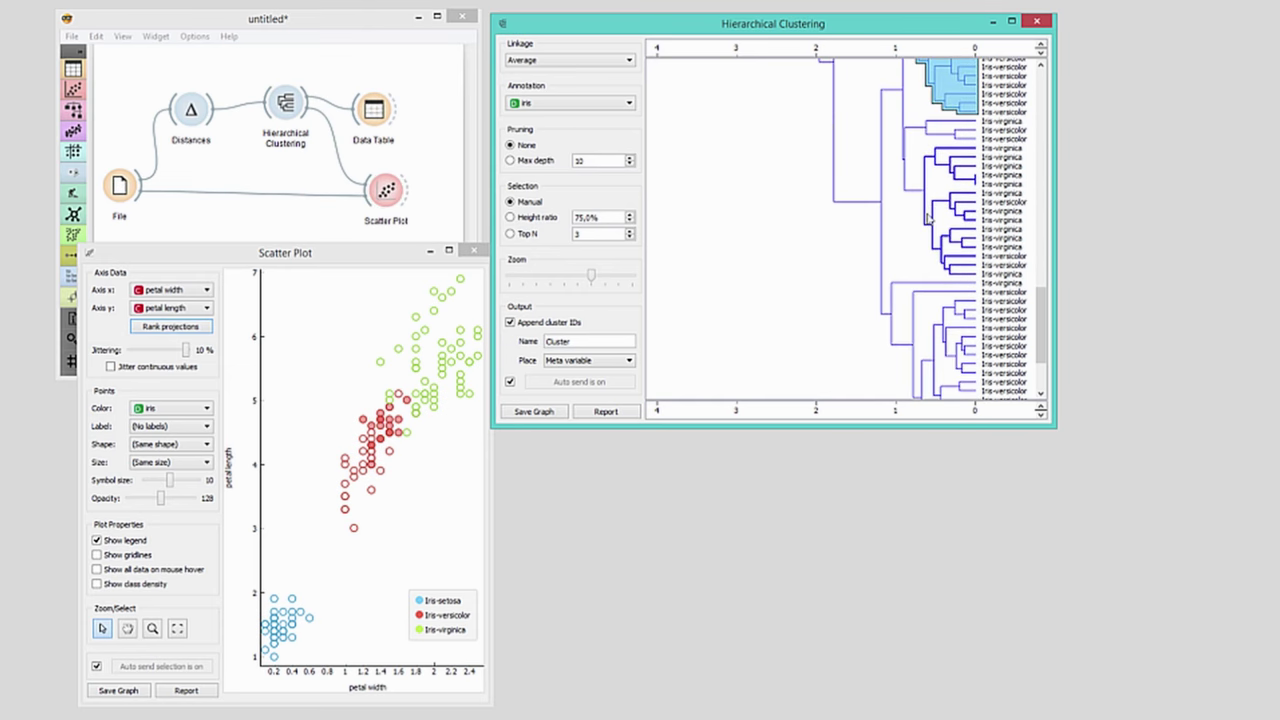
{"action": "left_click", "coordinate": [922, 160]}
{"action": "scroll", "coordinate": [922, 170], "scroll_direction": "down", "scroll_amount": 3}
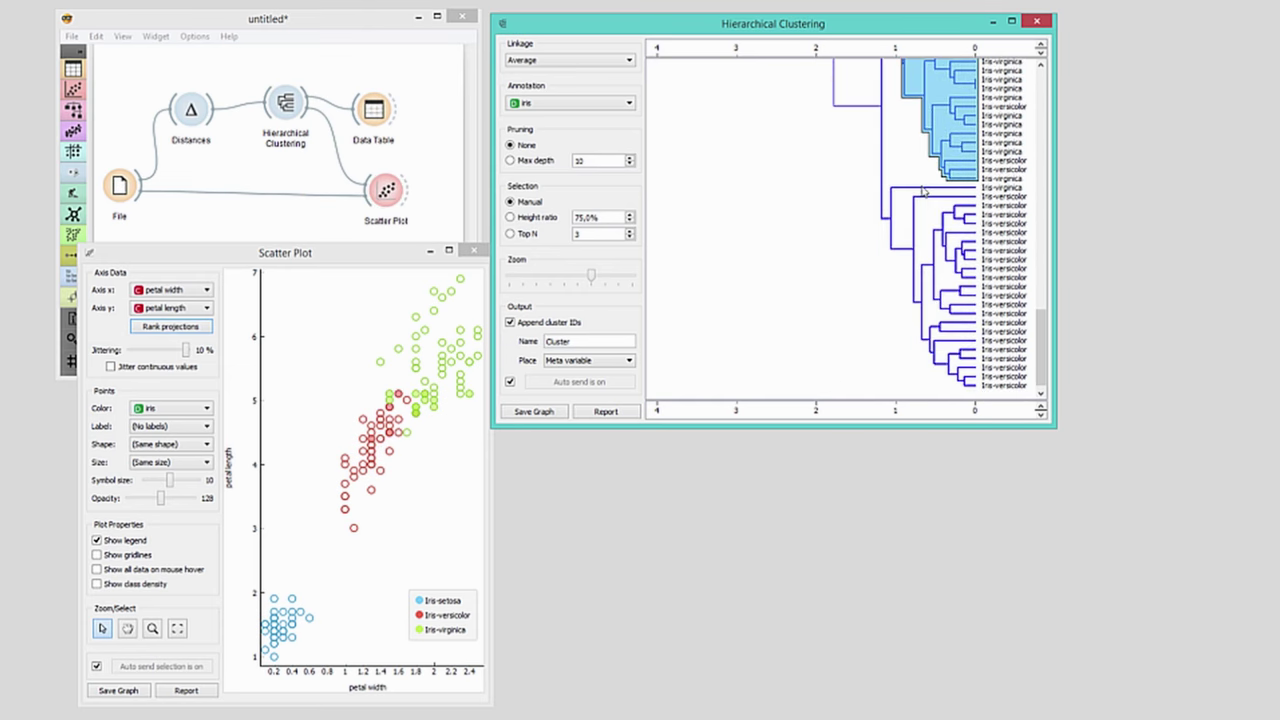
{"action": "left_click", "coordinate": [910, 208]}
{"action": "scroll", "coordinate": [910, 208], "scroll_direction": "up", "scroll_amount": 3}
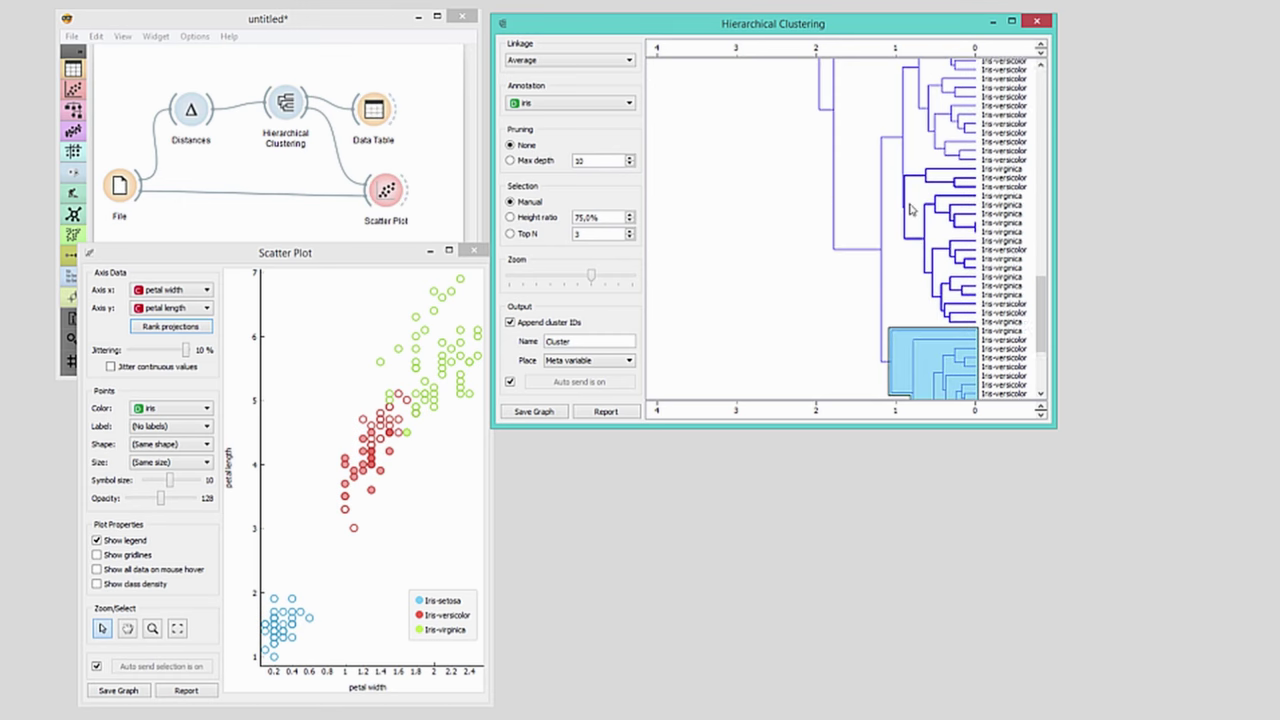
{"action": "left_click", "coordinate": [912, 191]}
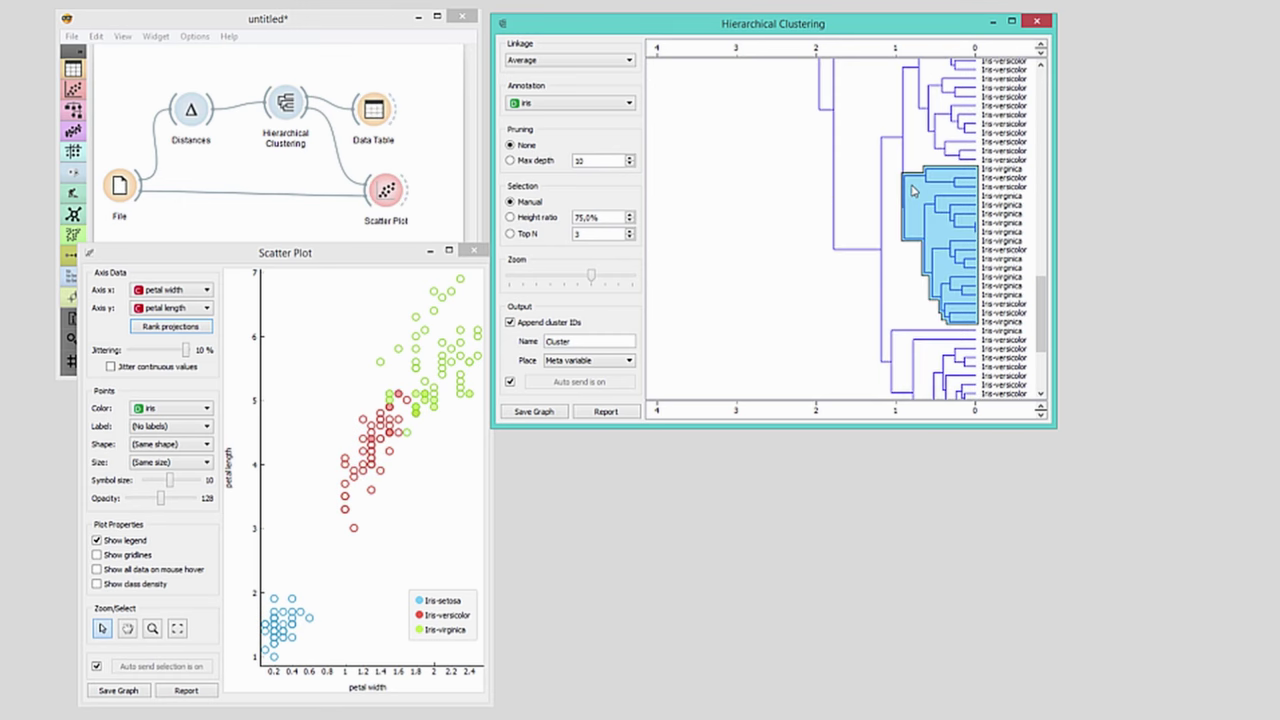